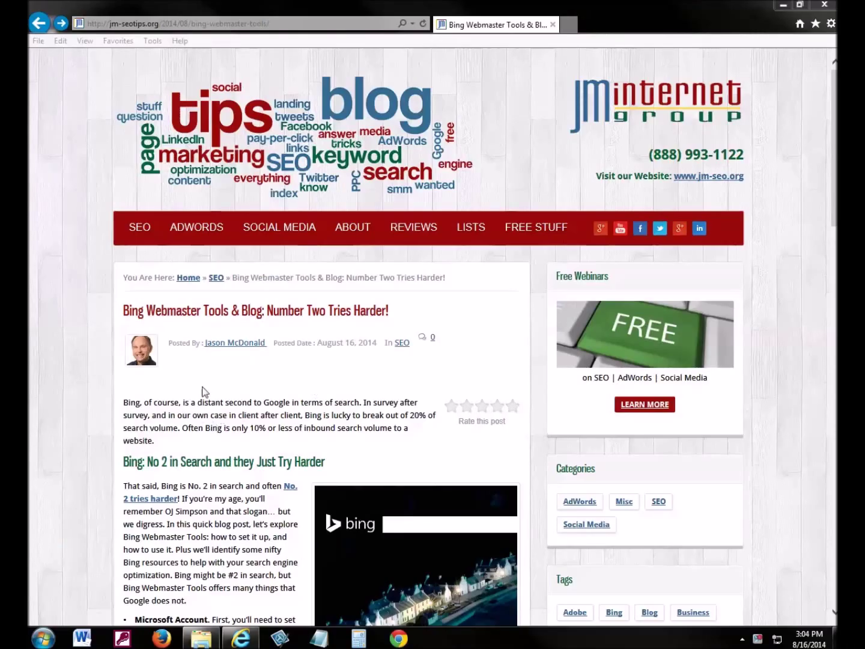
# Scroll the JM SEO Tips blog post to the Microsoft Account bullet in its setup steps
pyautogui.click(208, 406)
pyautogui.scroll(-5, 209, 406)
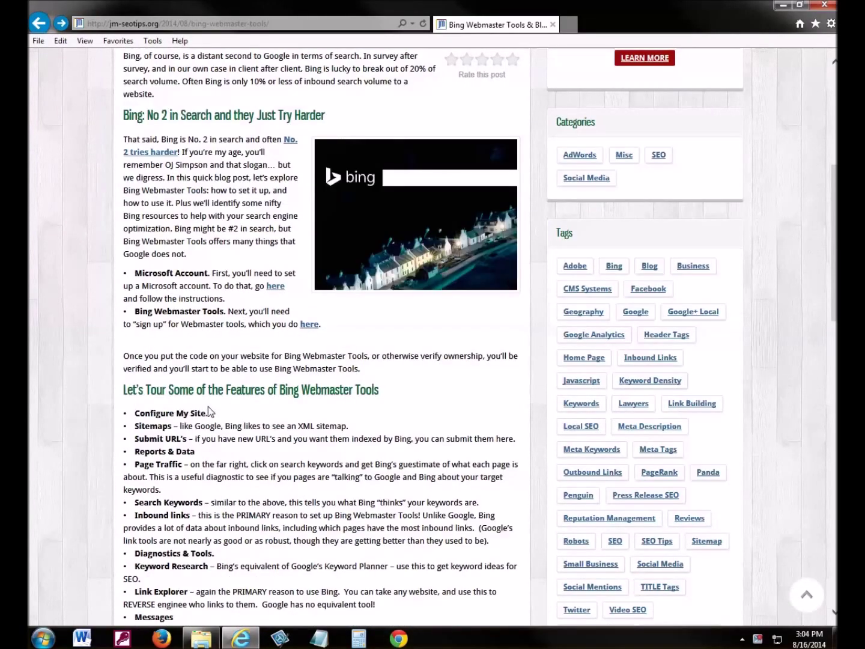
pyautogui.scroll(3, 208, 406)
pyautogui.scroll(1, 208, 412)
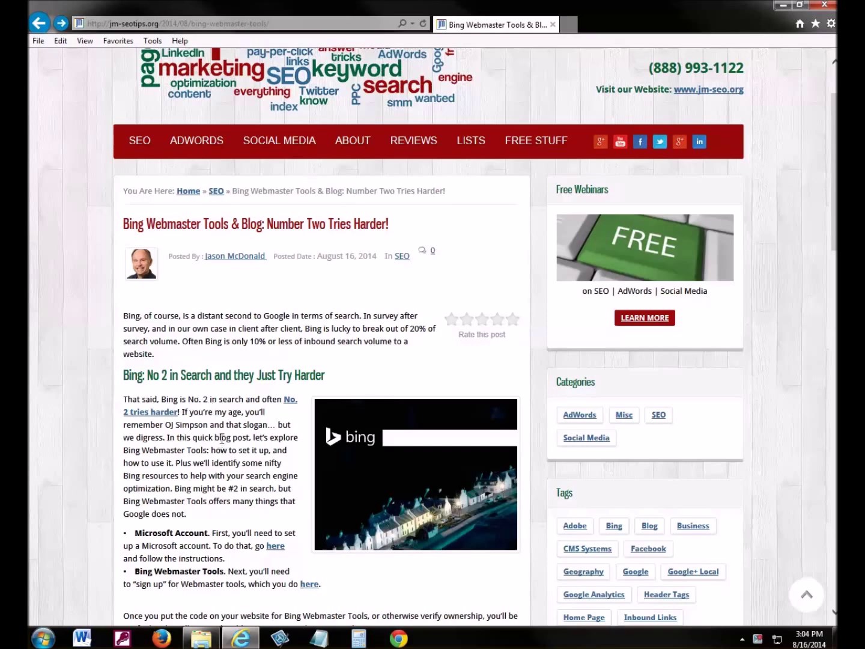
pyautogui.scroll(-4, 221, 438)
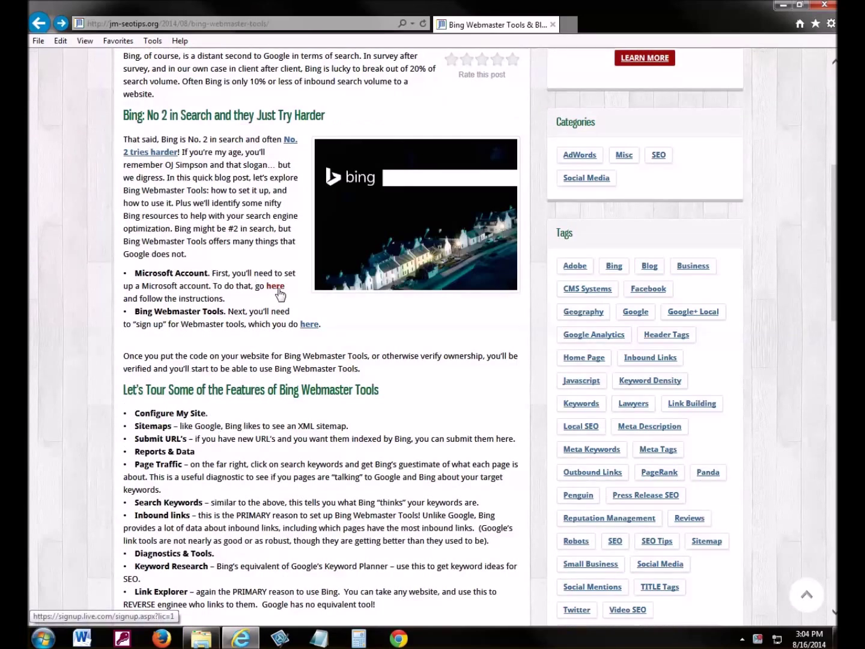
# Open the Microsoft account sign-up link in a new tab, then close that tab
pyautogui.rightClick(278, 291)
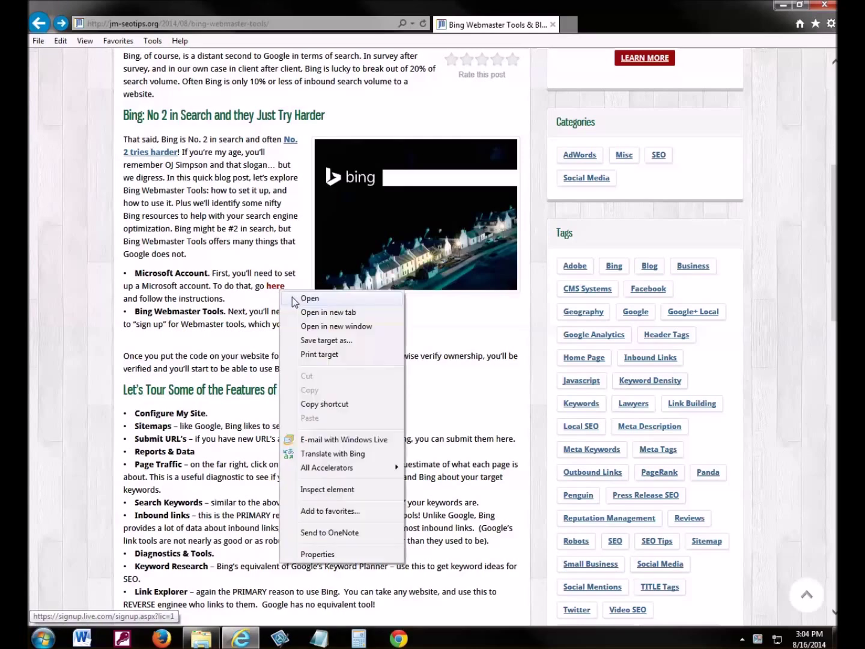
pyautogui.click(330, 311)
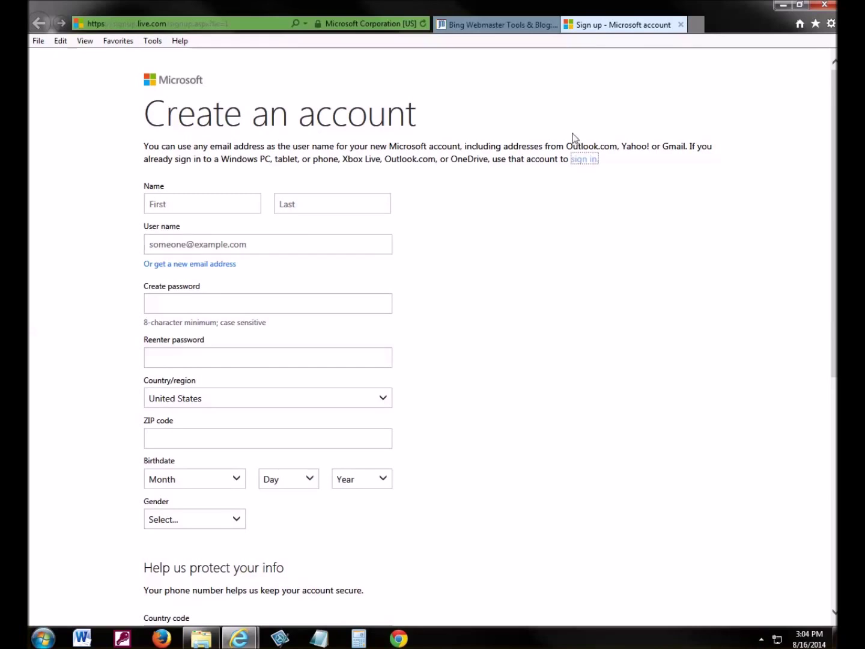
pyautogui.click(681, 26)
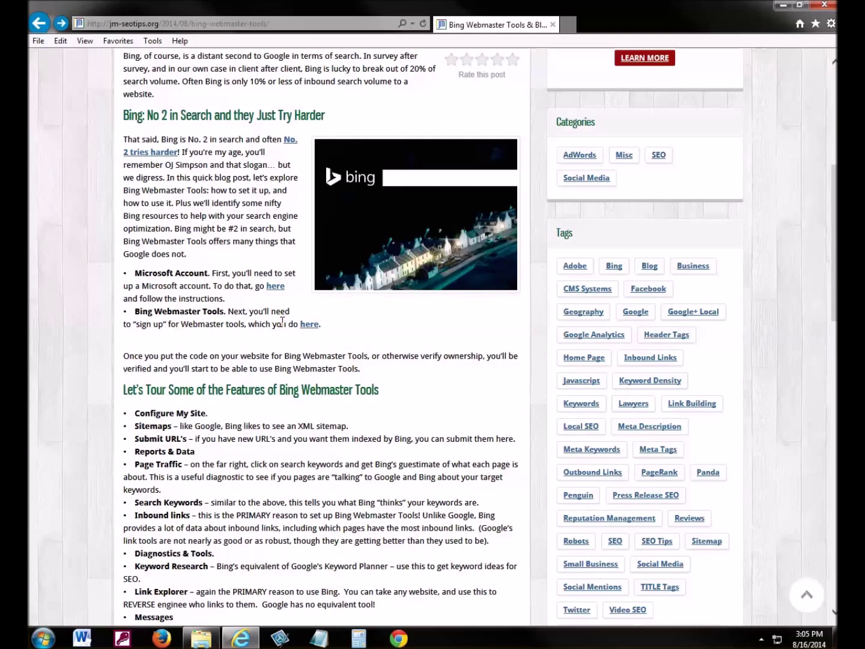
# Open the Bing Webmaster Tools link in a new tab and switch to it
pyautogui.rightClick(309, 327)
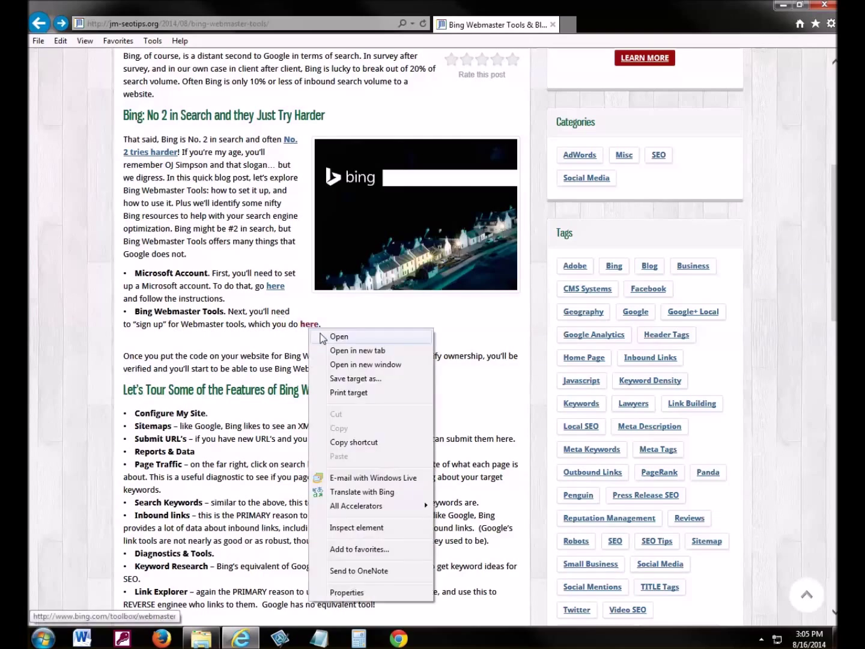
pyautogui.click(344, 353)
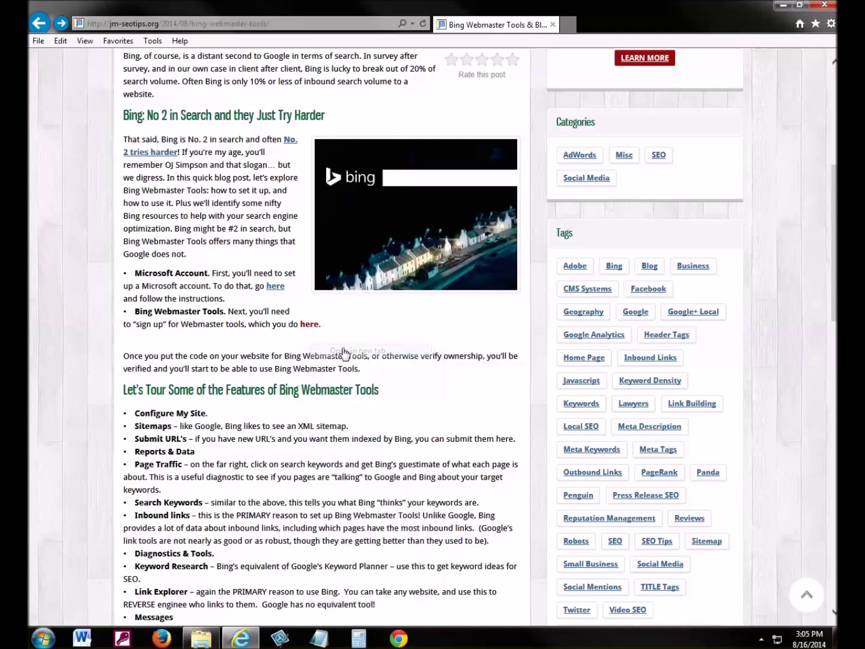
pyautogui.click(578, 26)
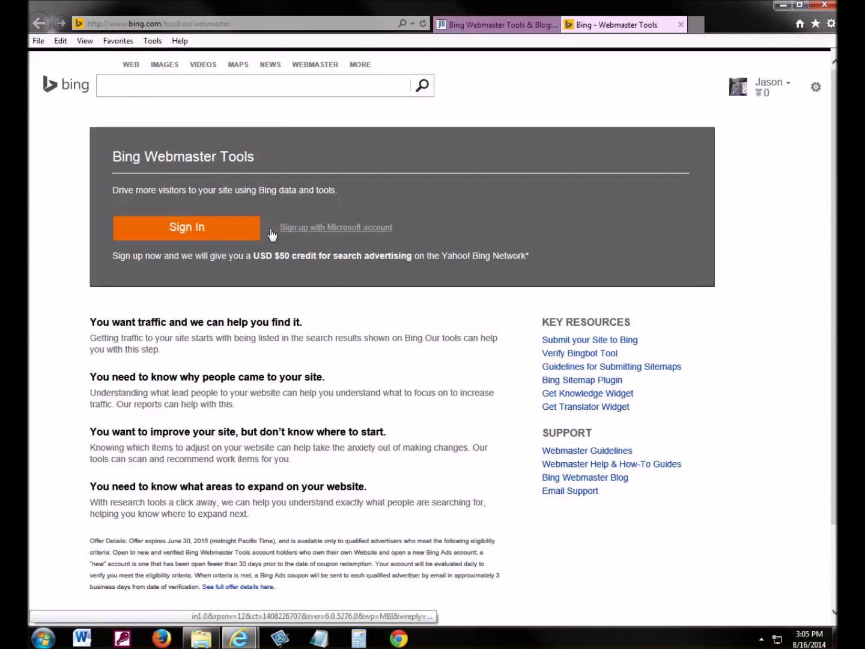
pyautogui.click(187, 228)
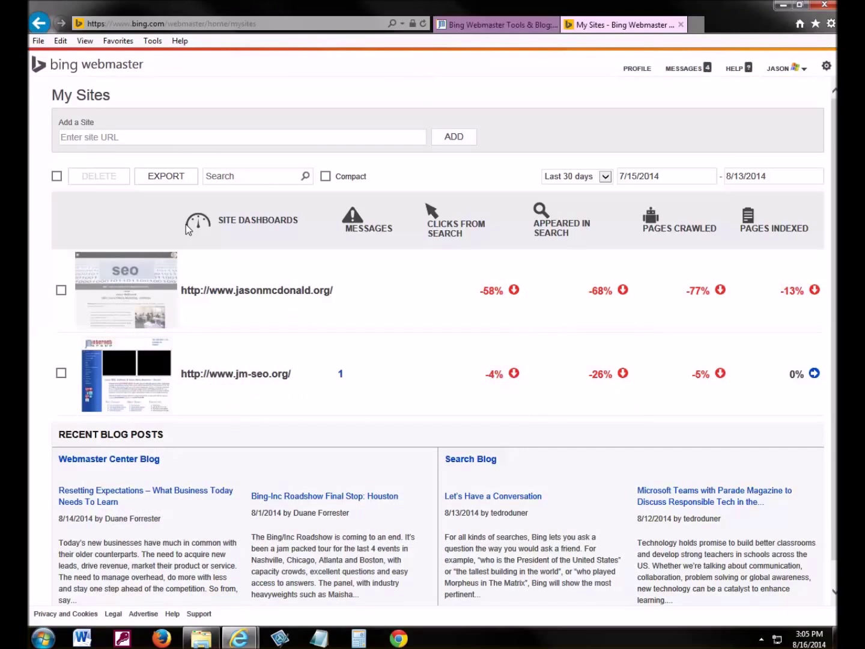
pyautogui.click(117, 138)
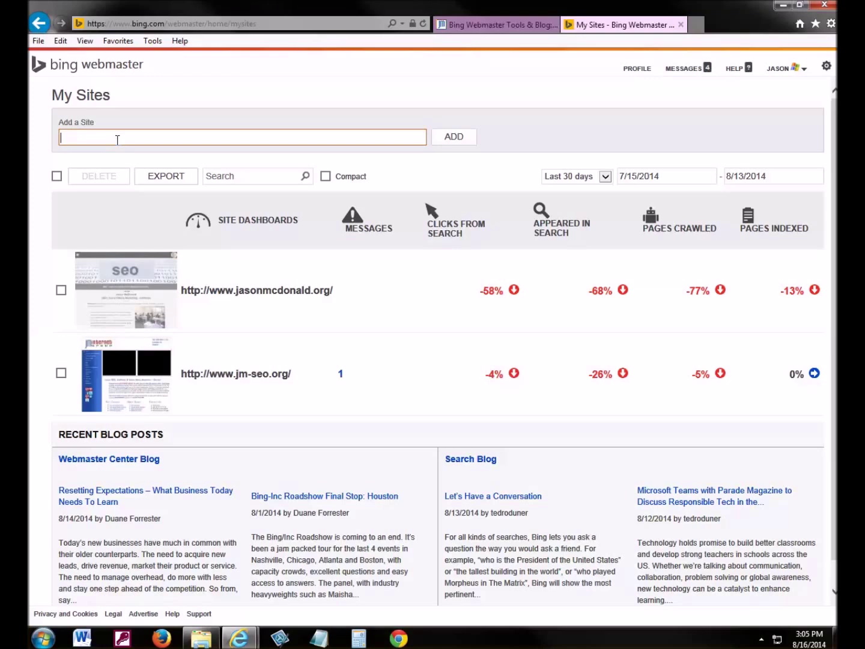
pyautogui.click(241, 375)
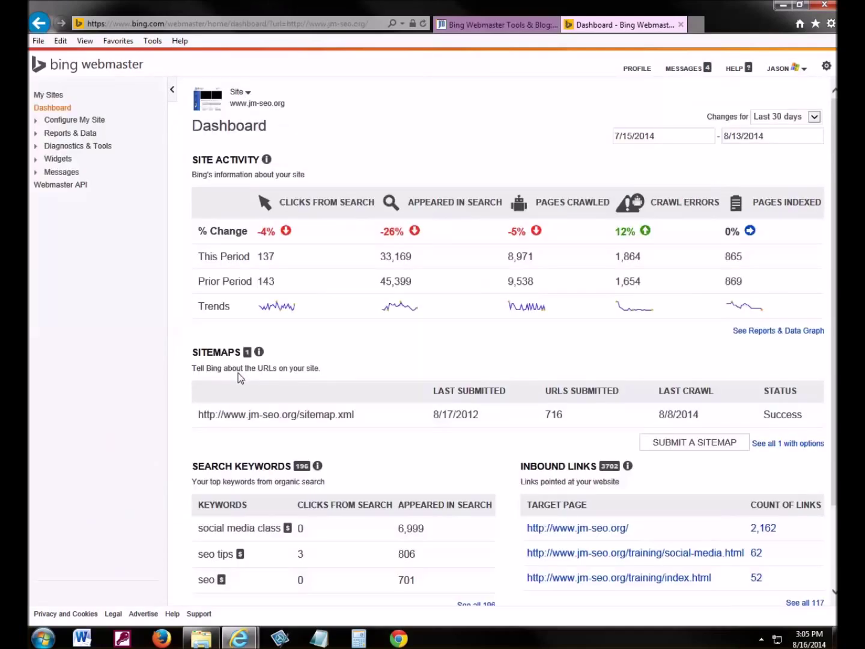
# Review jm-seo.org's Sitemaps under Configure My Site, then open the Submit URLs page
pyautogui.click(37, 121)
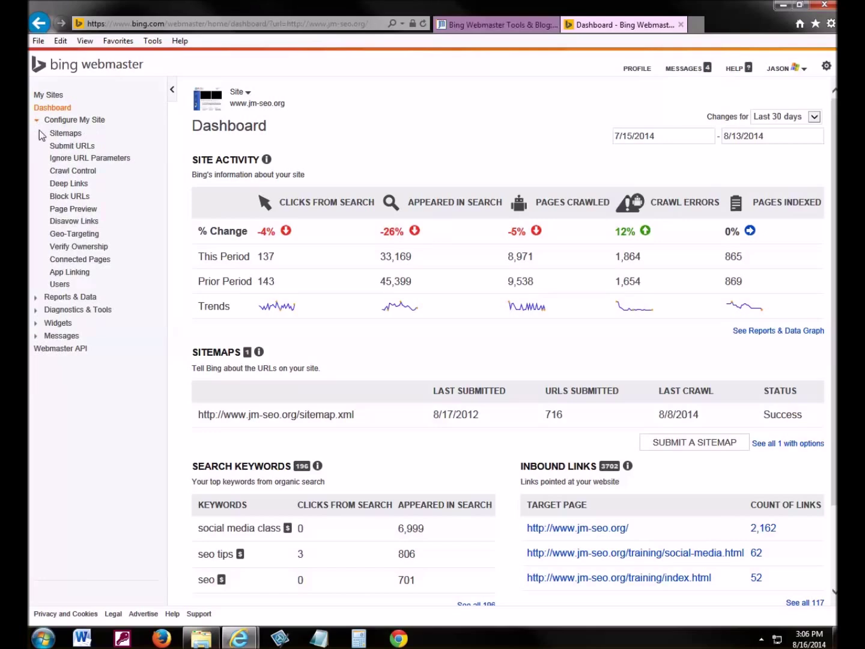
pyautogui.click(59, 136)
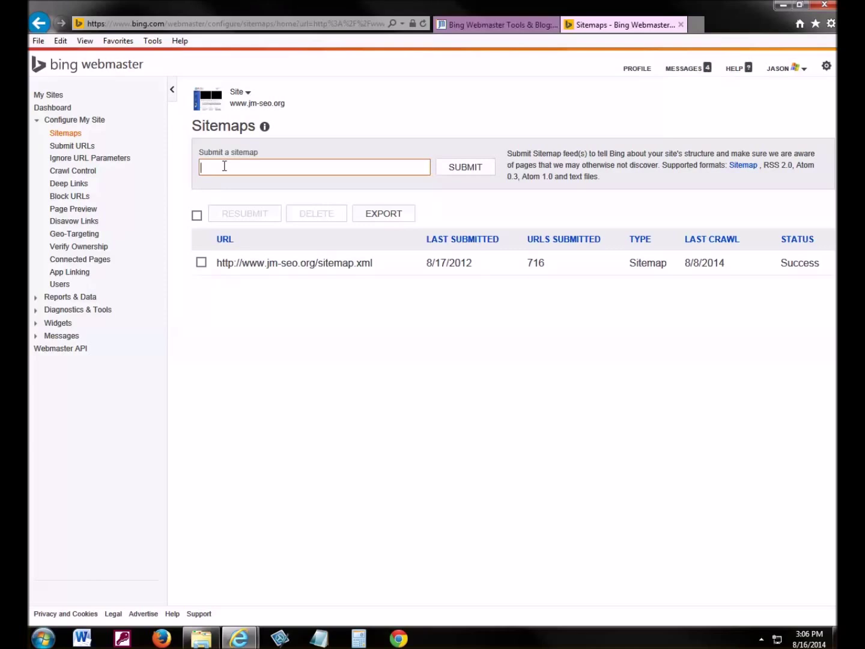
pyautogui.click(66, 147)
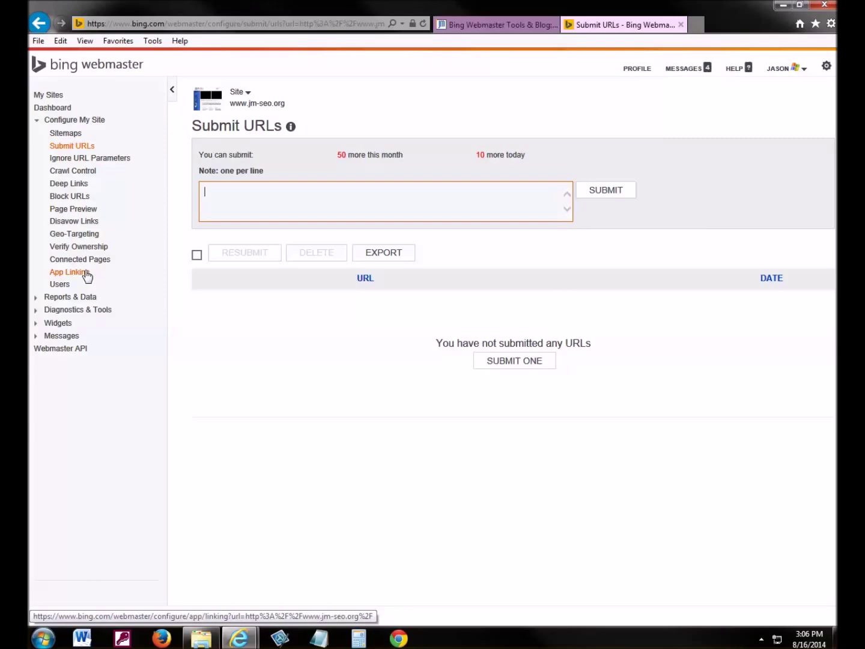
pyautogui.click(473, 25)
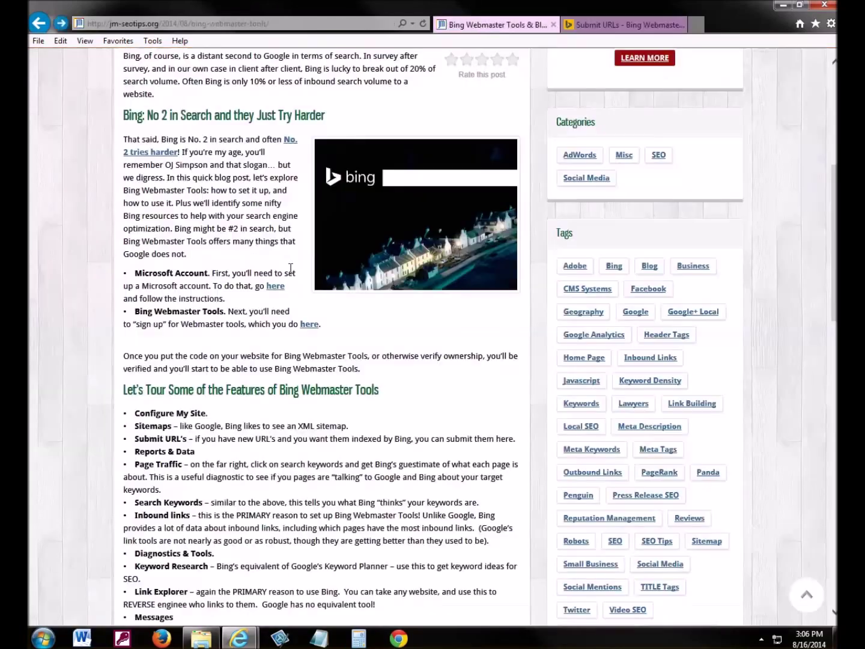
# Recheck the blog's feature list, expand Reports & Data, and open the Page Traffic report
pyautogui.scroll(-3, 290, 268)
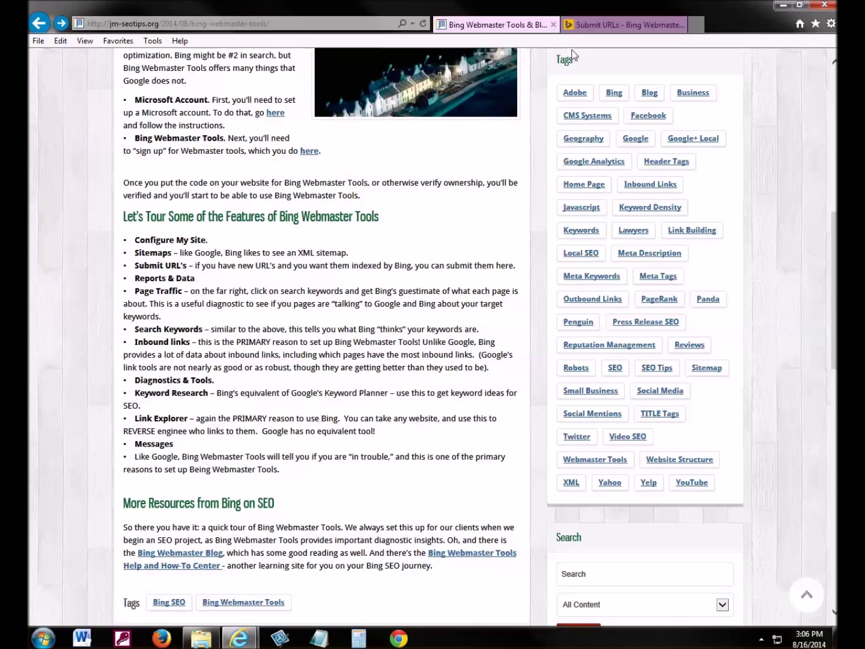
pyautogui.click(583, 26)
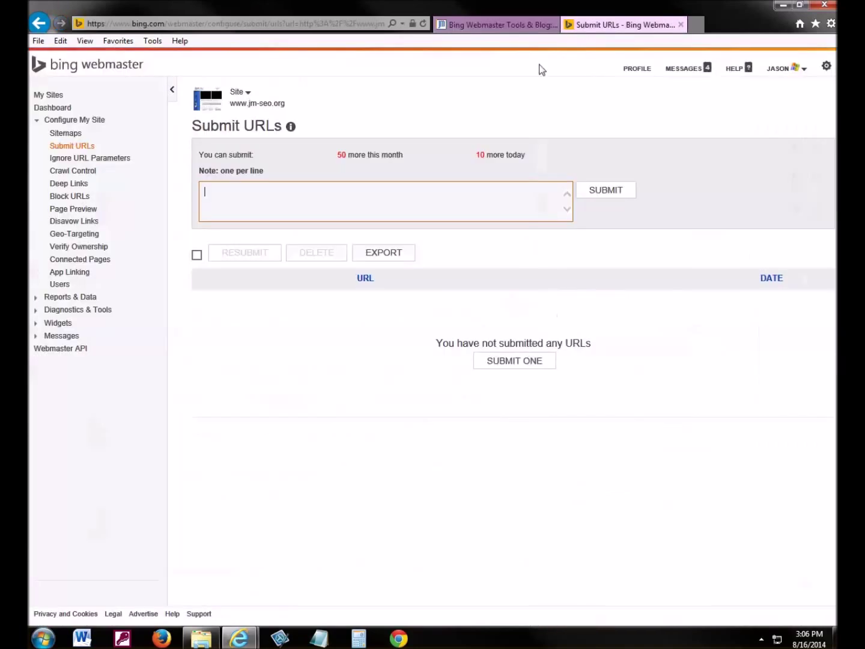
pyautogui.click(36, 298)
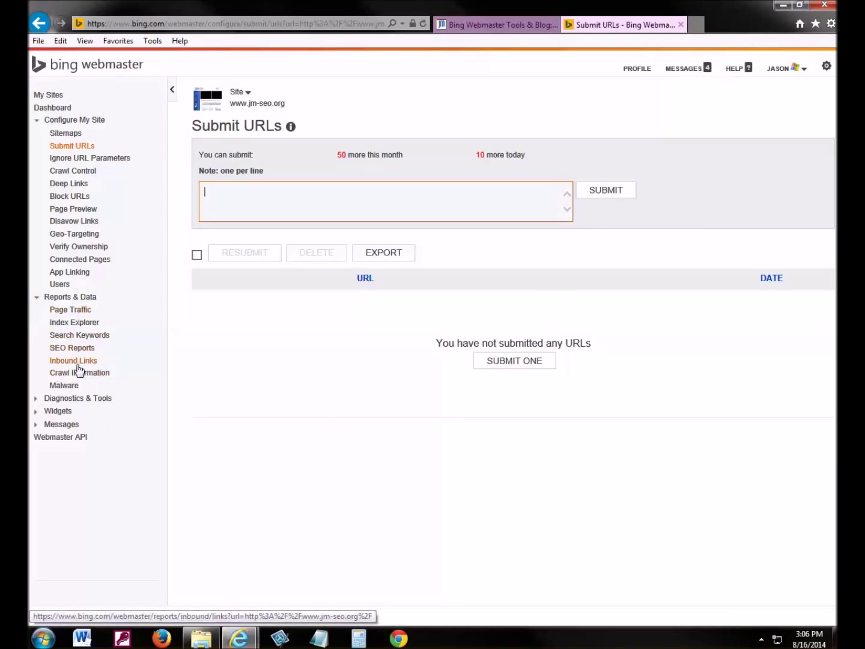
pyautogui.click(498, 25)
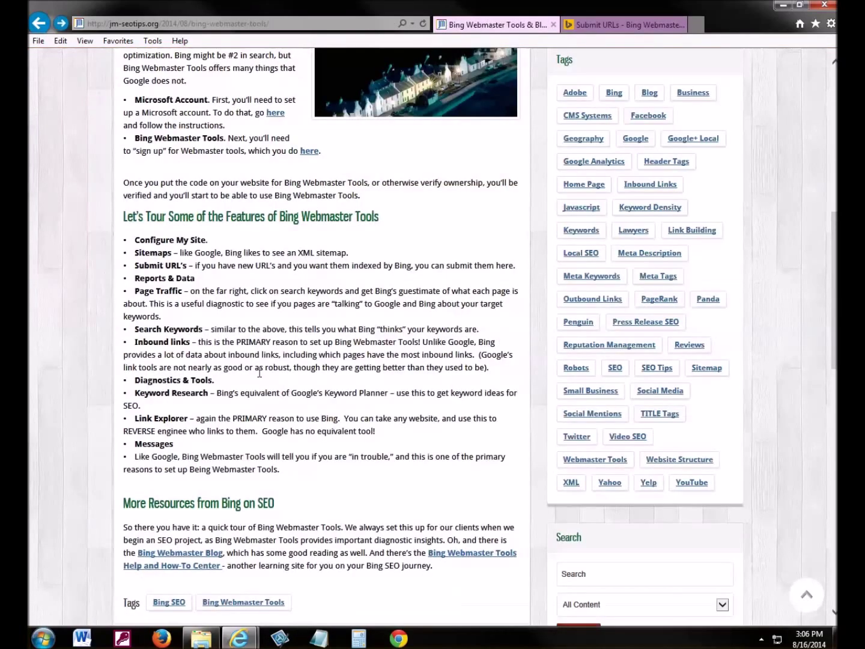
pyautogui.scroll(-3, 260, 371)
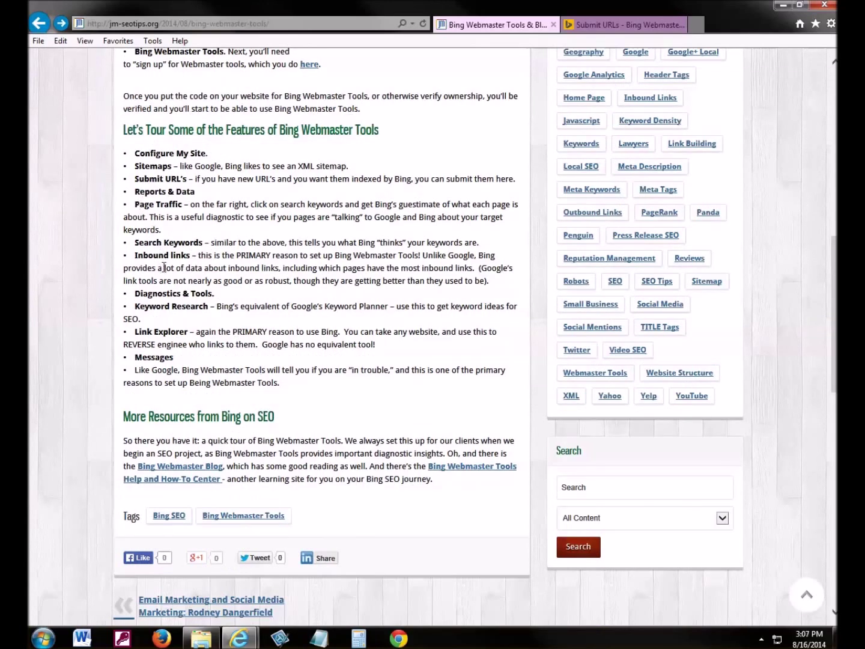
pyautogui.click(610, 27)
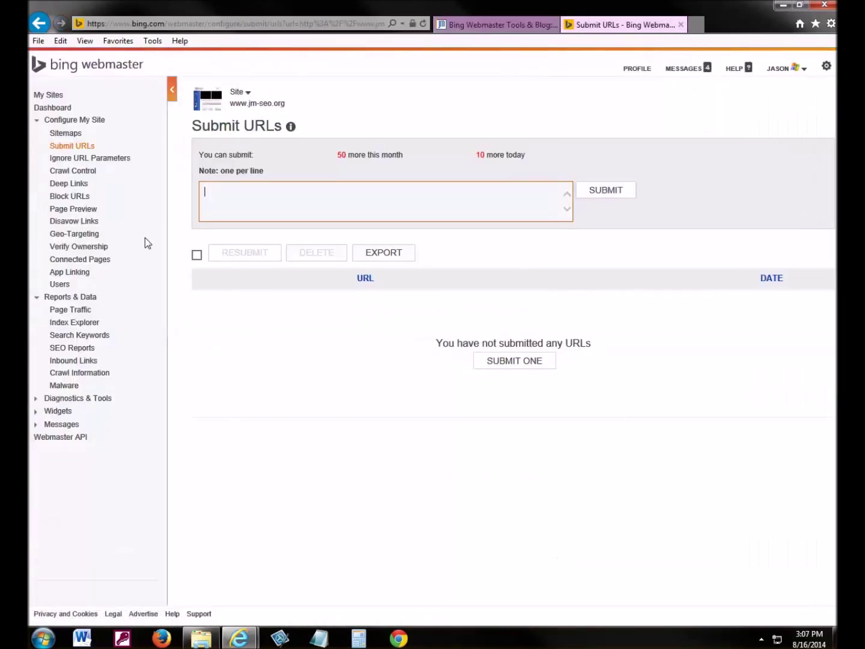
pyautogui.click(78, 312)
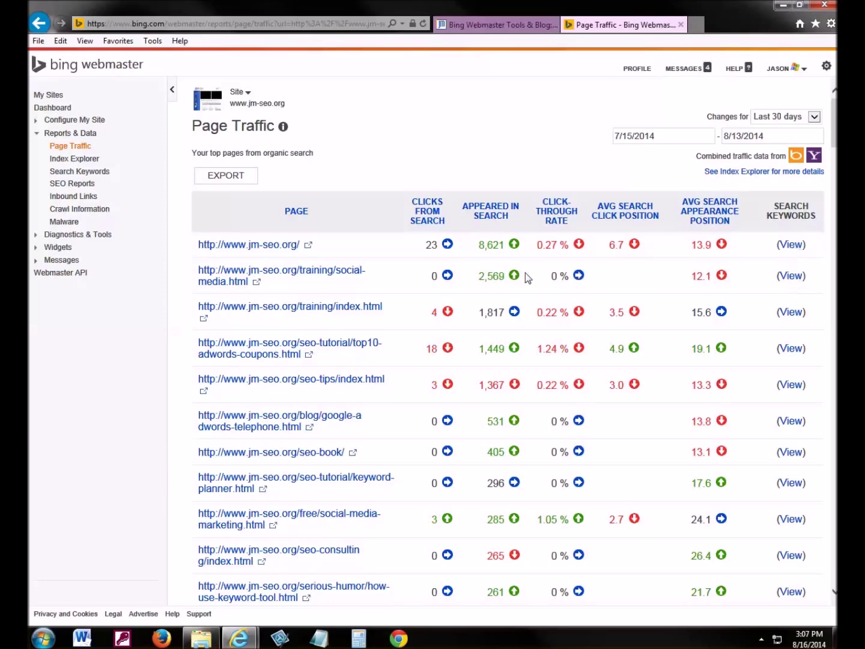
# Show the home page's keyword Traffic Details, topped by 'social media class' with 4,840 appearances
pyautogui.click(787, 245)
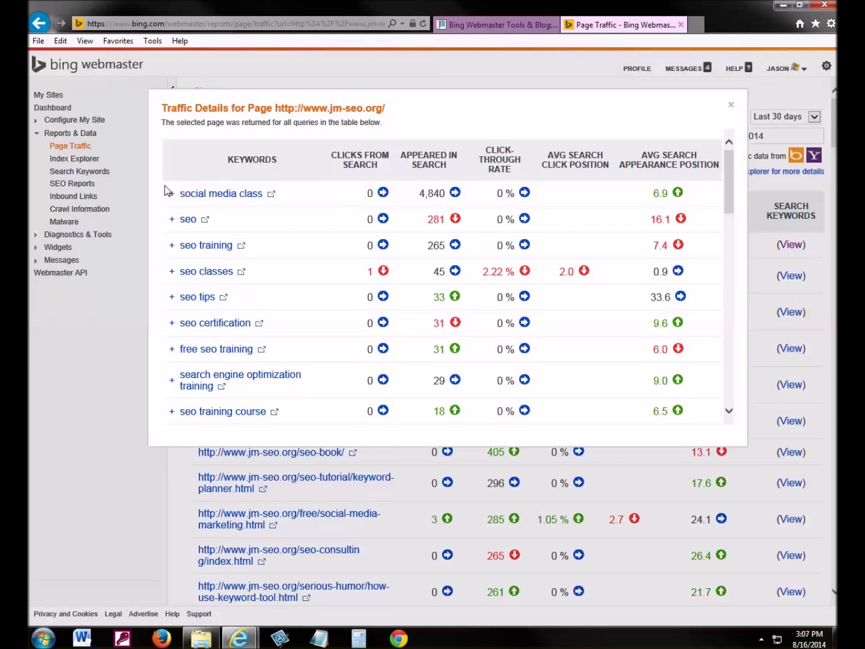
pyautogui.moveTo(169, 193); pyautogui.dragTo(278, 415)
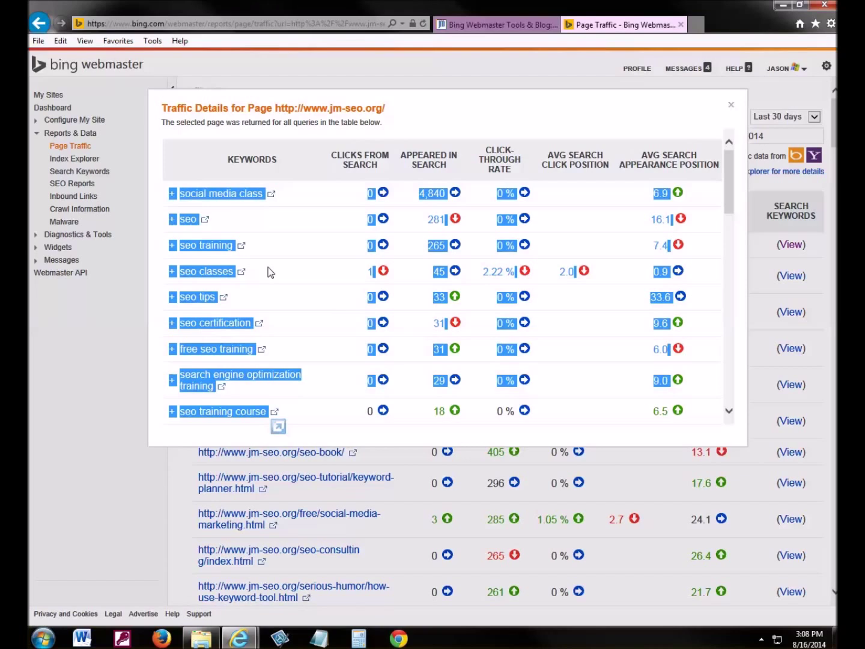
# Close the home page's Traffic Details dialog to return to Page Traffic
pyautogui.click(730, 107)
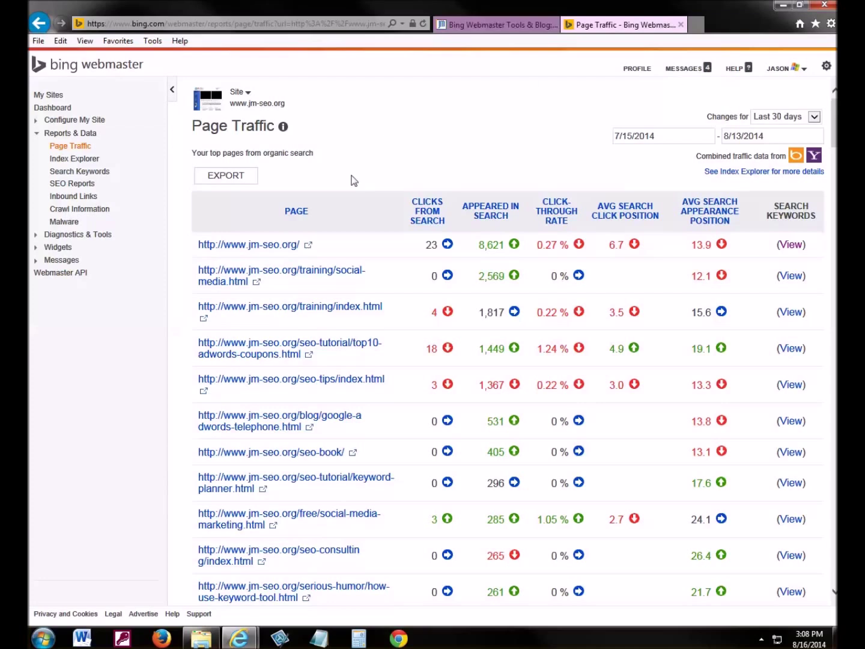
# Open the Search Keywords report, then the Inbound Links report for 7/12/2014–8/10/2014
pyautogui.click(90, 174)
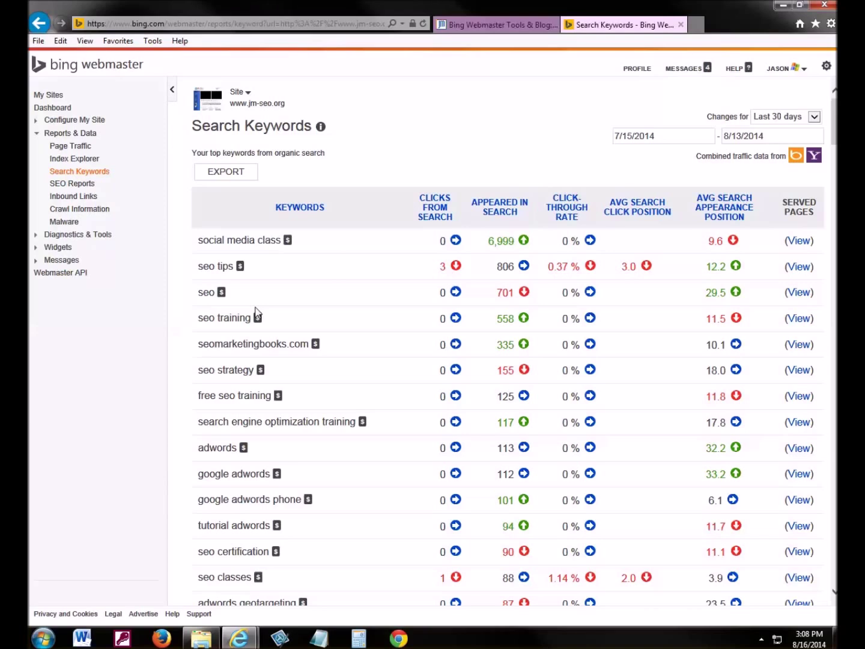
pyautogui.click(77, 199)
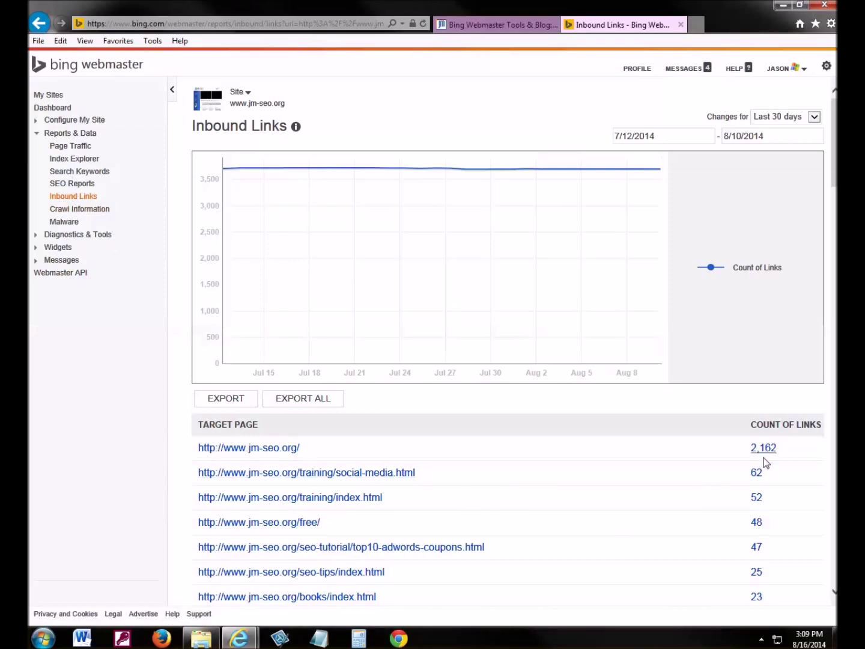
# Highlight the top target pages: training/social-media.html with 62 links and training/index.html with 52
pyautogui.scroll(-2, 679, 495)
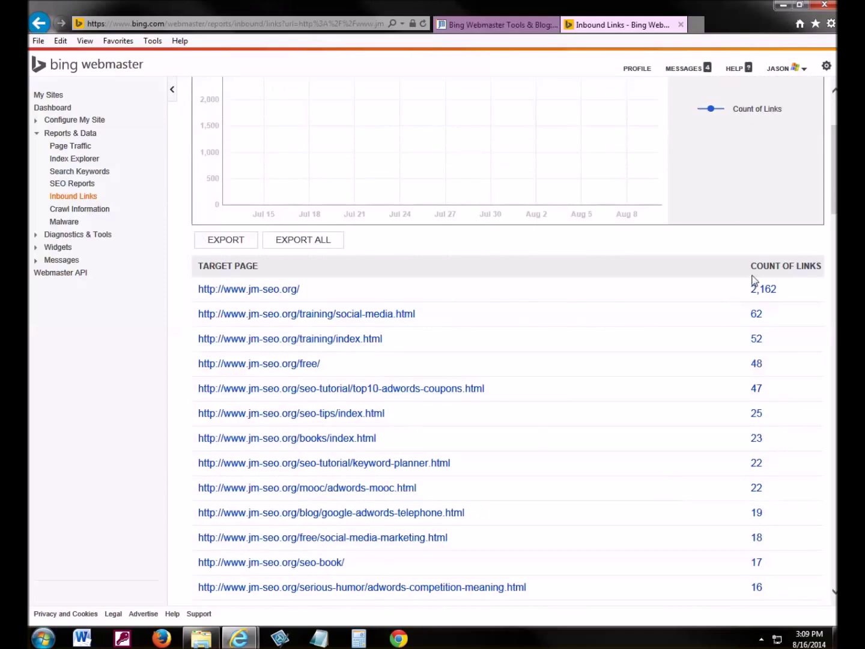
pyautogui.moveTo(784, 430); pyautogui.dragTo(749, 291)
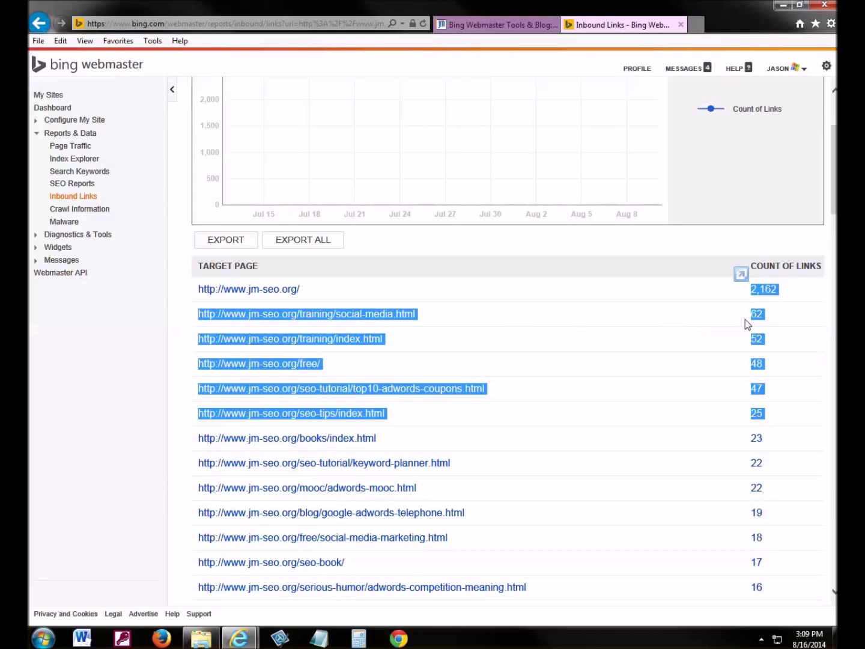
pyautogui.click(704, 319)
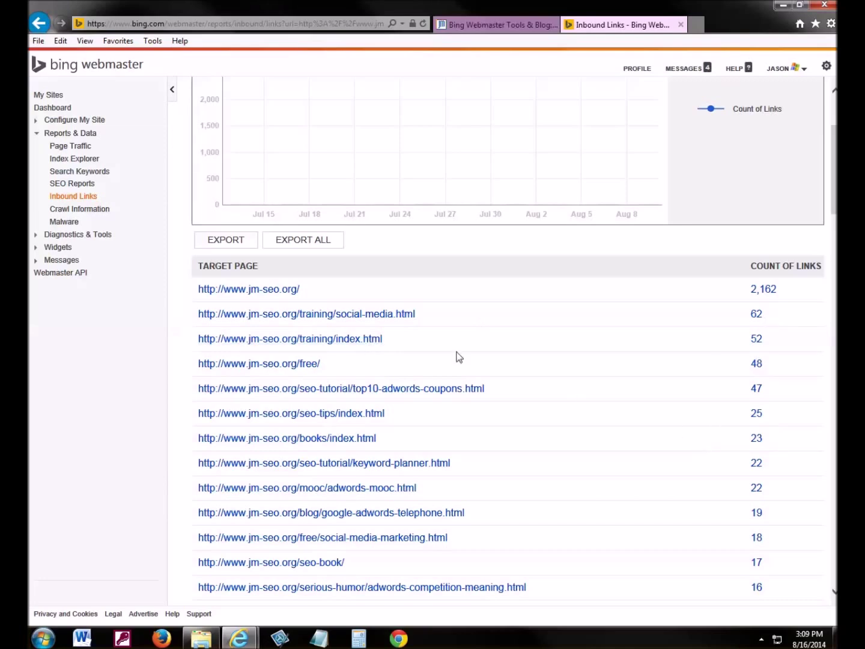
pyautogui.click(757, 317)
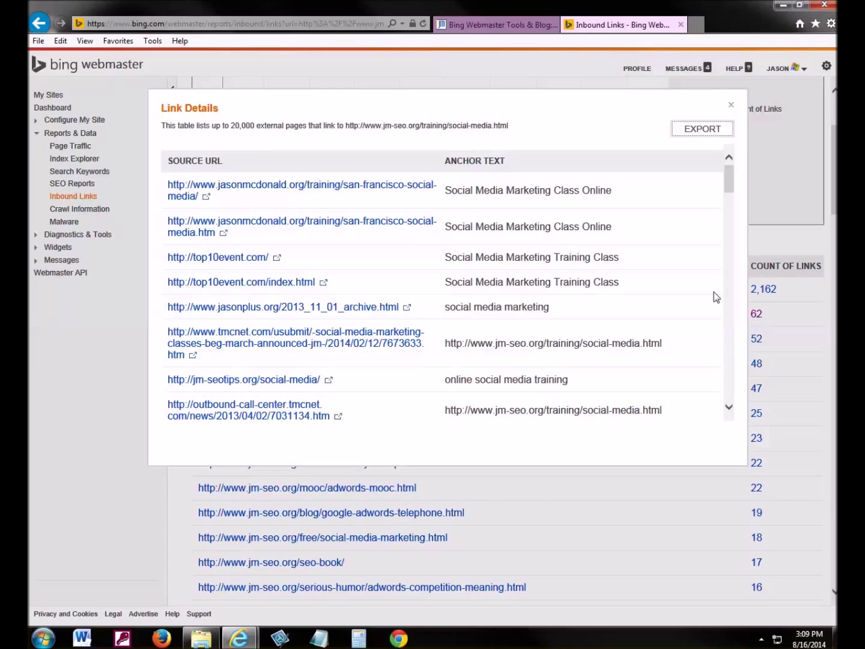
pyautogui.click(729, 106)
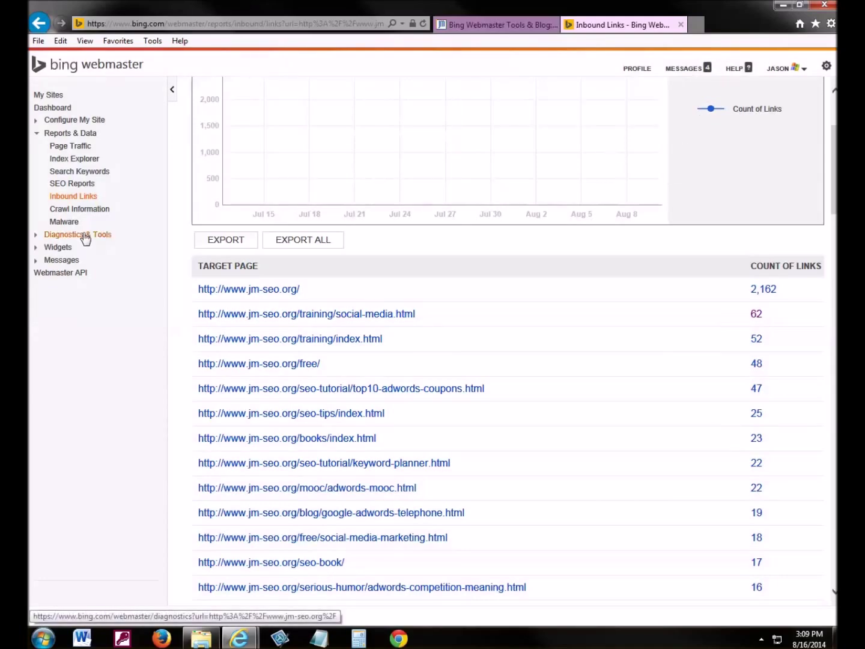
# Return to the blog article and highlight its Diagnostics & Tools feature bullet
pyautogui.click(497, 25)
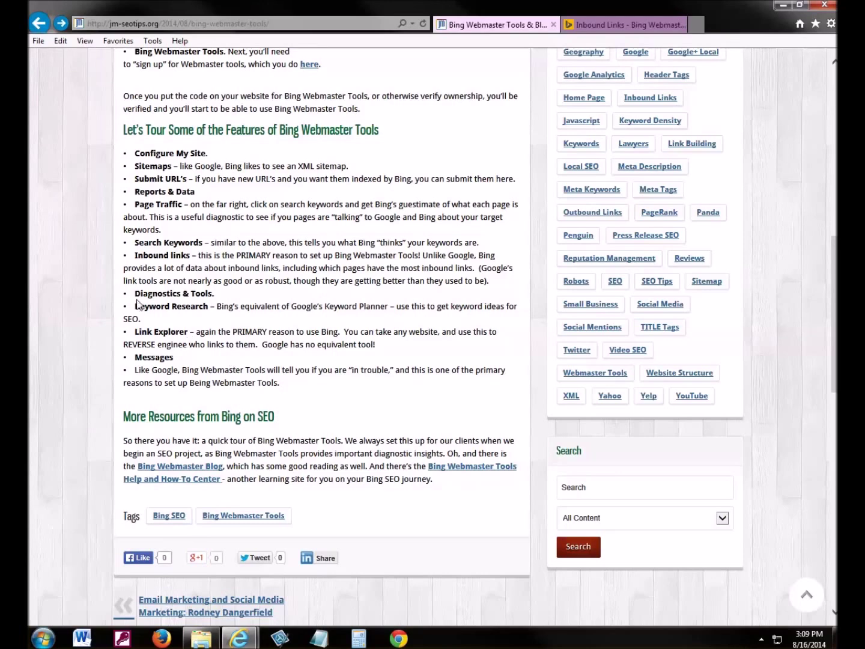
pyautogui.moveTo(138, 292); pyautogui.dragTo(210, 294)
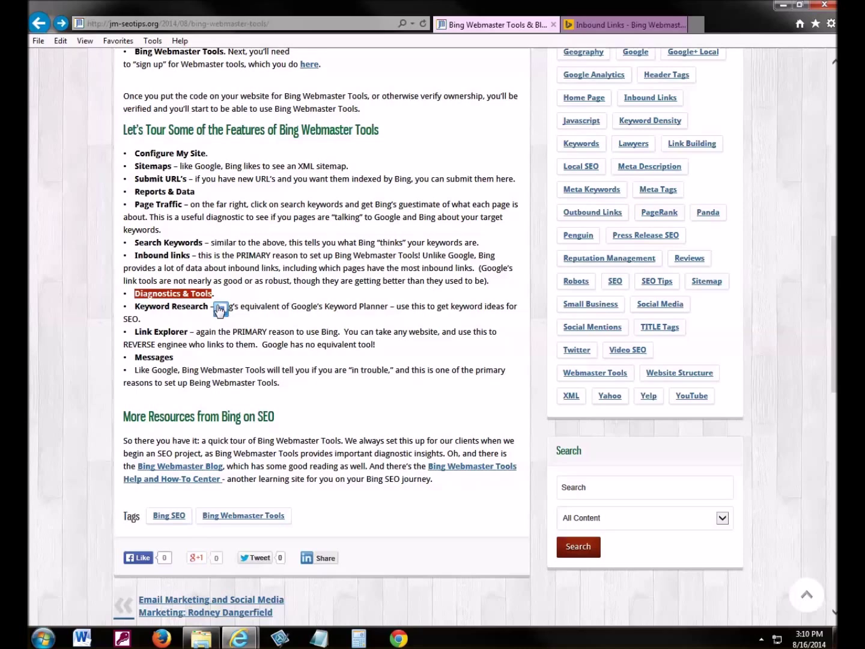
# From the Inbound Links report, go to Diagnostics & Tools > Keyword Research and enter 'cat boarding'
pyautogui.click(600, 26)
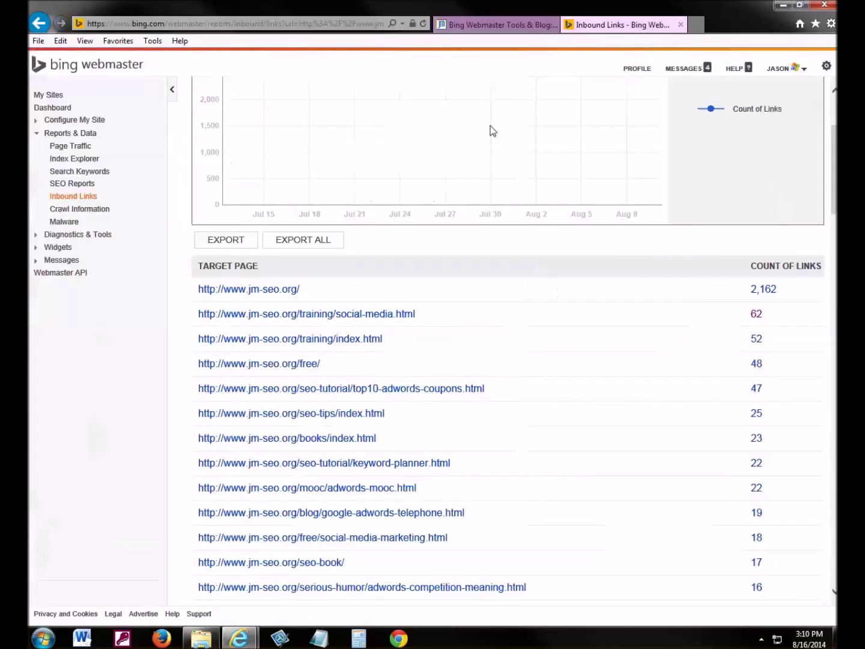
pyautogui.click(37, 236)
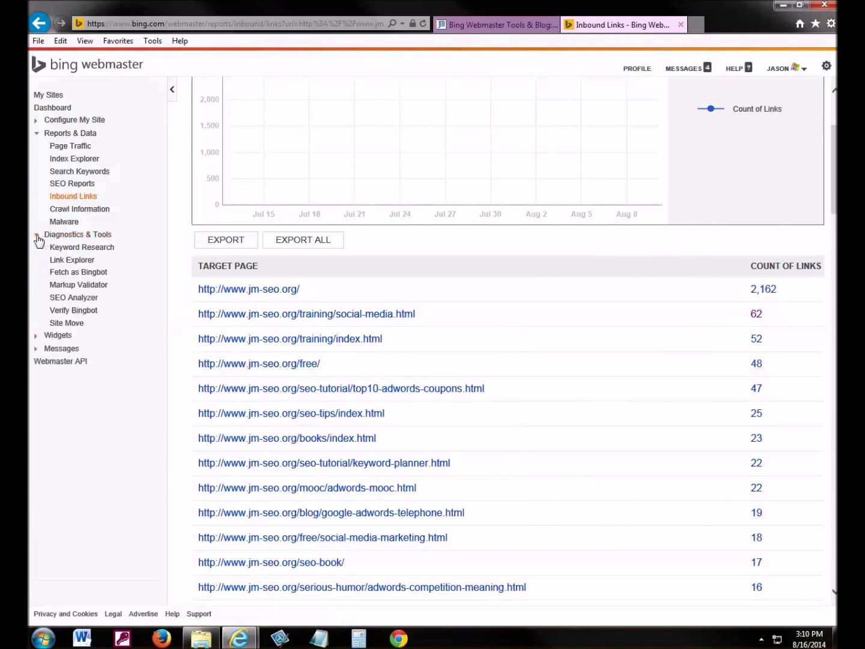
pyautogui.click(75, 251)
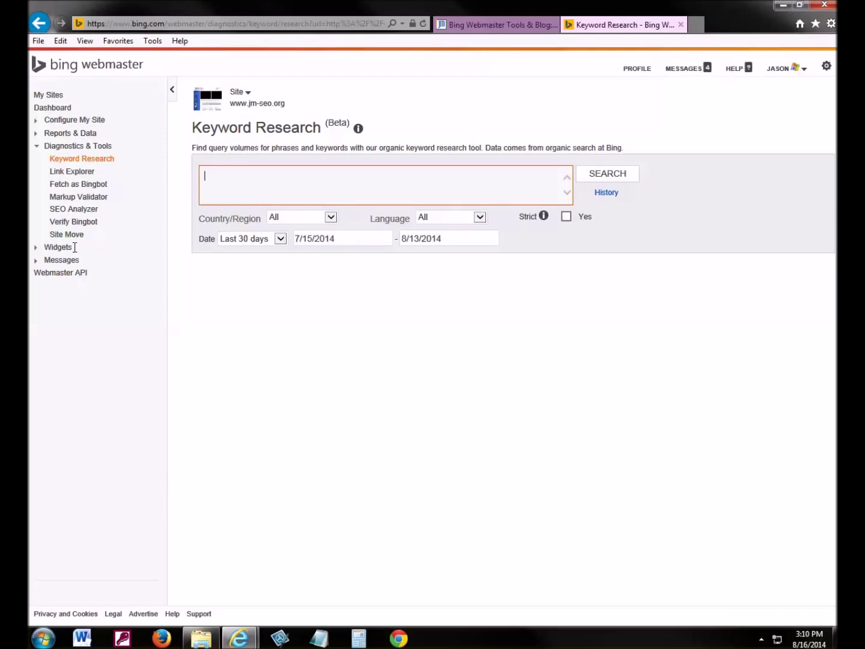
pyautogui.write('cat boarding')
# Look up search volume for 'cat boarding' and highlight the query text
pyautogui.click(602, 175)
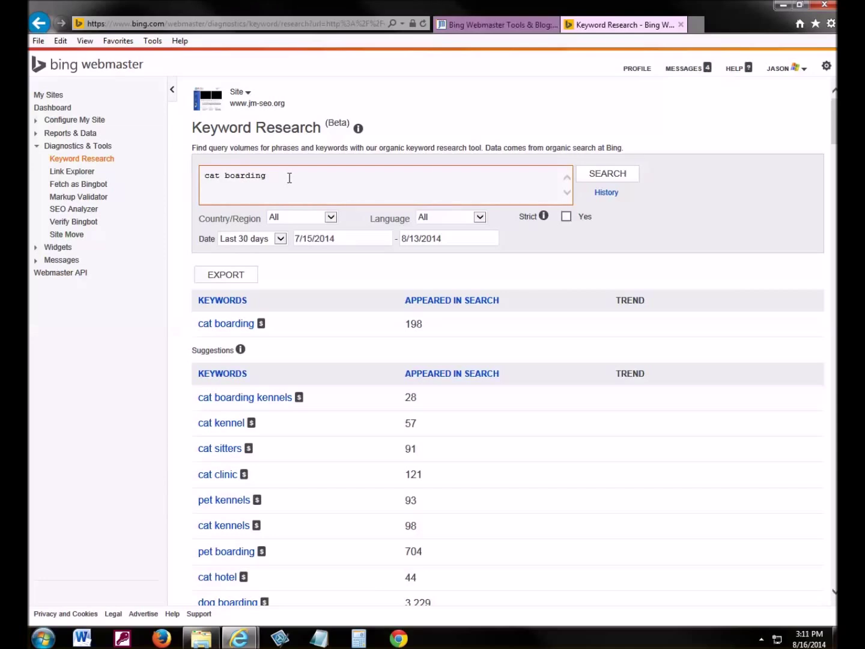
pyautogui.moveTo(289, 178); pyautogui.dragTo(198, 181)
pyautogui.click(87, 175)
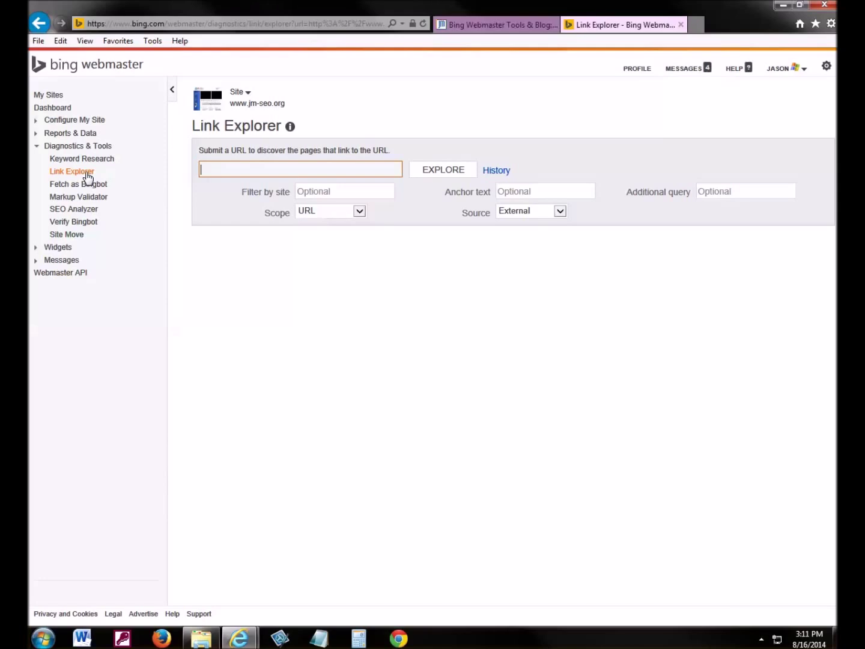
pyautogui.write('http://jm')
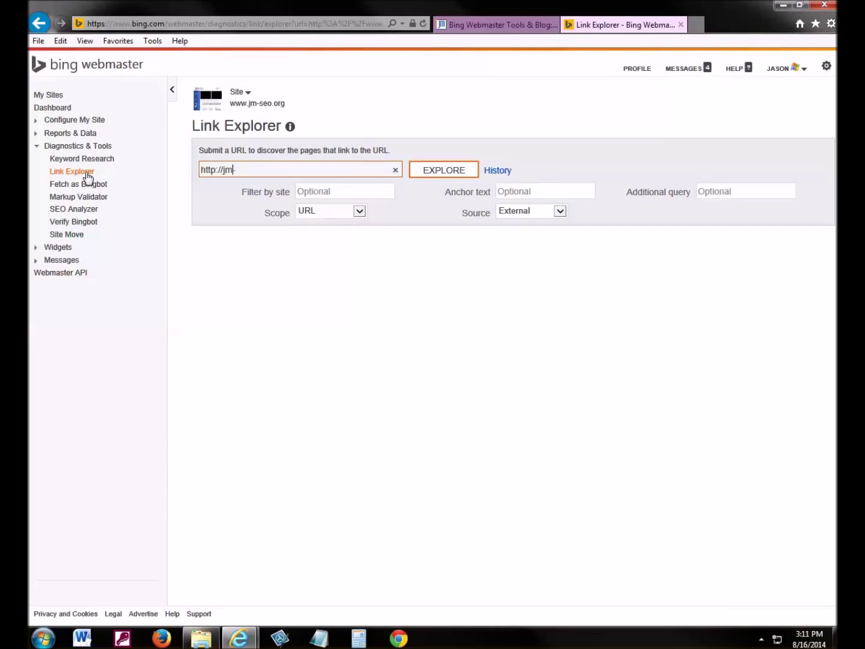
pyautogui.write('-seo.org')
pyautogui.click(221, 171)
pyautogui.write('www.')
pyautogui.click(425, 174)
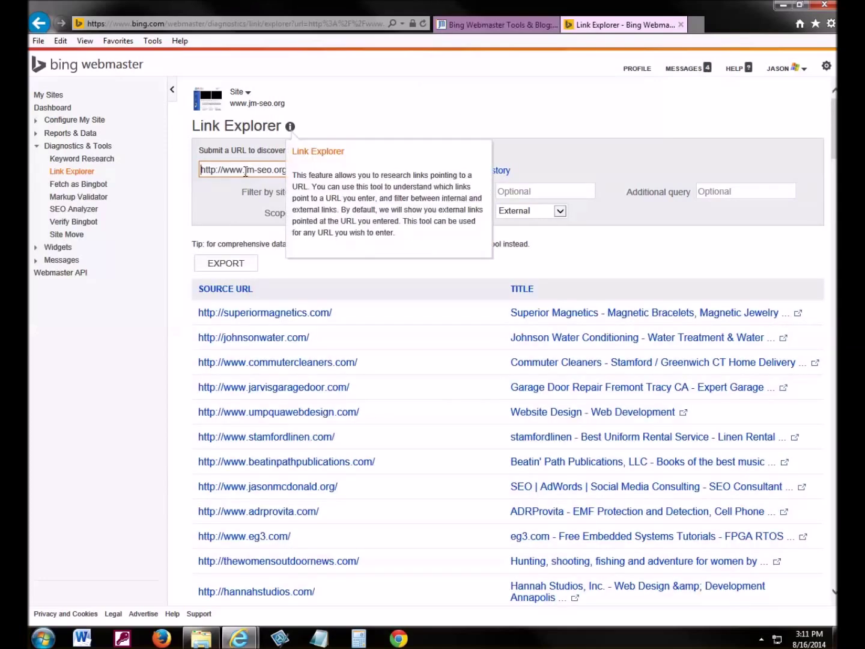
pyautogui.moveTo(244, 170); pyautogui.dragTo(274, 171)
pyautogui.click(281, 170)
pyautogui.moveTo(292, 170); pyautogui.dragTo(245, 170)
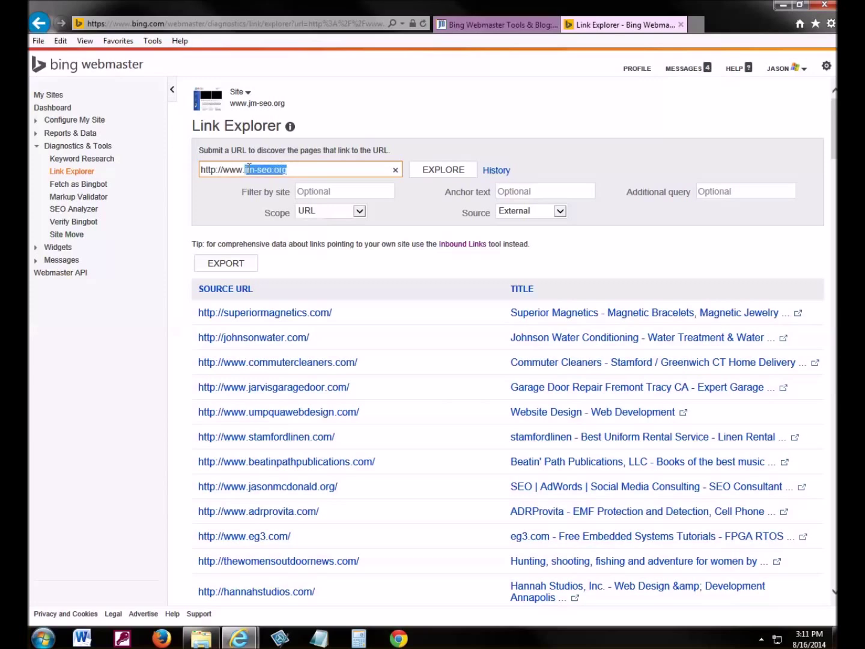
pyautogui.press('BackSpace')
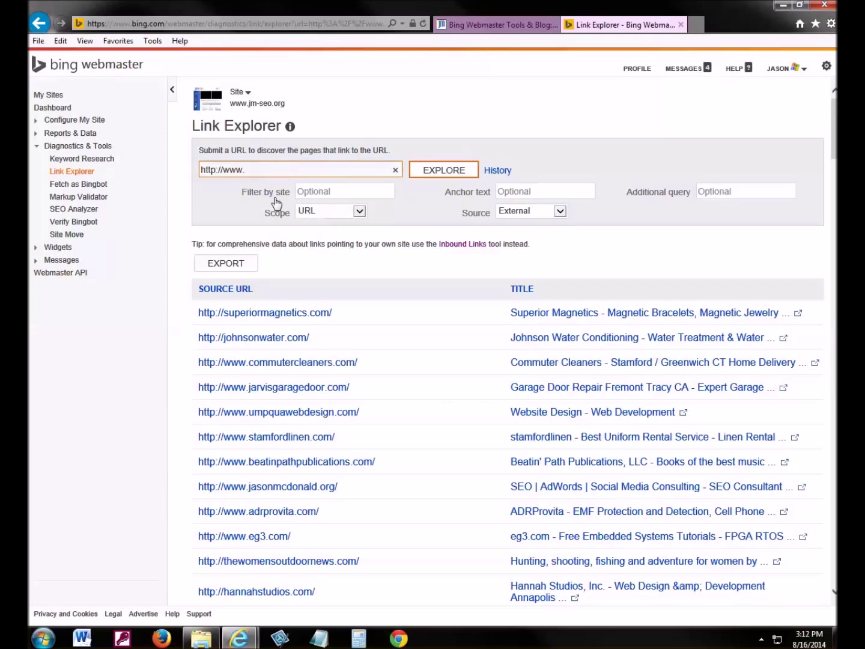
pyautogui.write('tulsaworld.com/')
pyautogui.moveTo(309, 170); pyautogui.dragTo(196, 171)
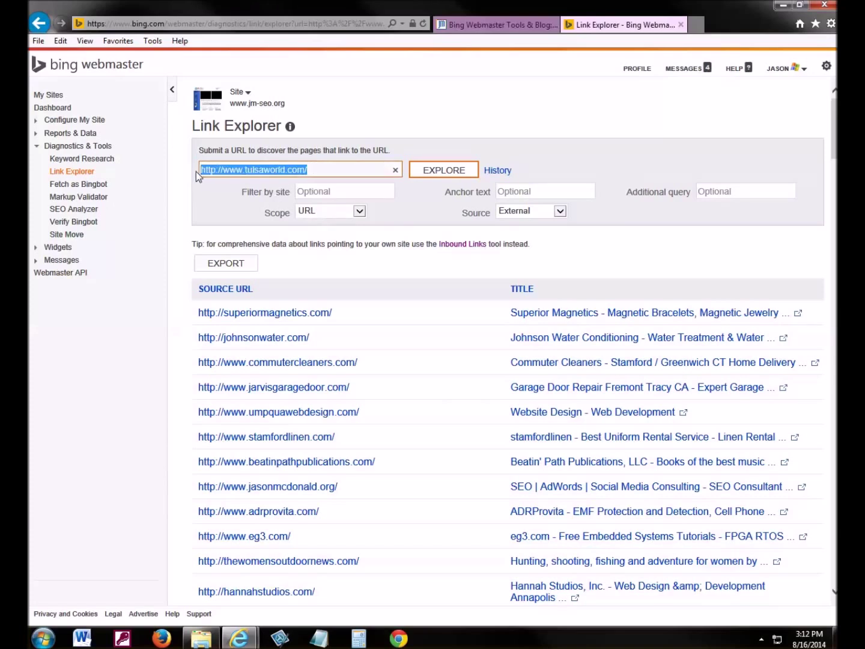
pyautogui.click(436, 175)
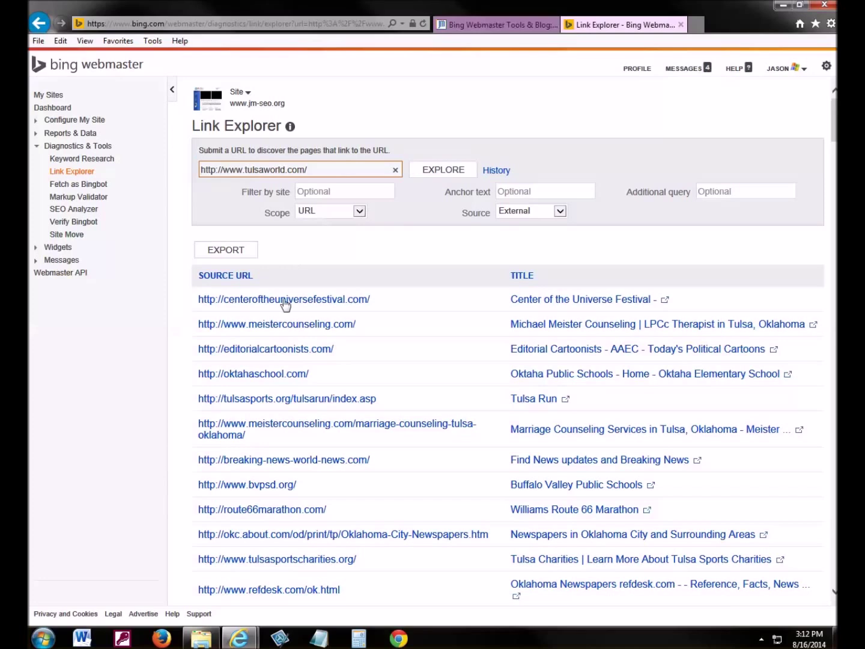
# Preview the Center of the Universe Festival site, explore links to centeroftheuniversefestival.com, then go to Messages
pyautogui.click(664, 302)
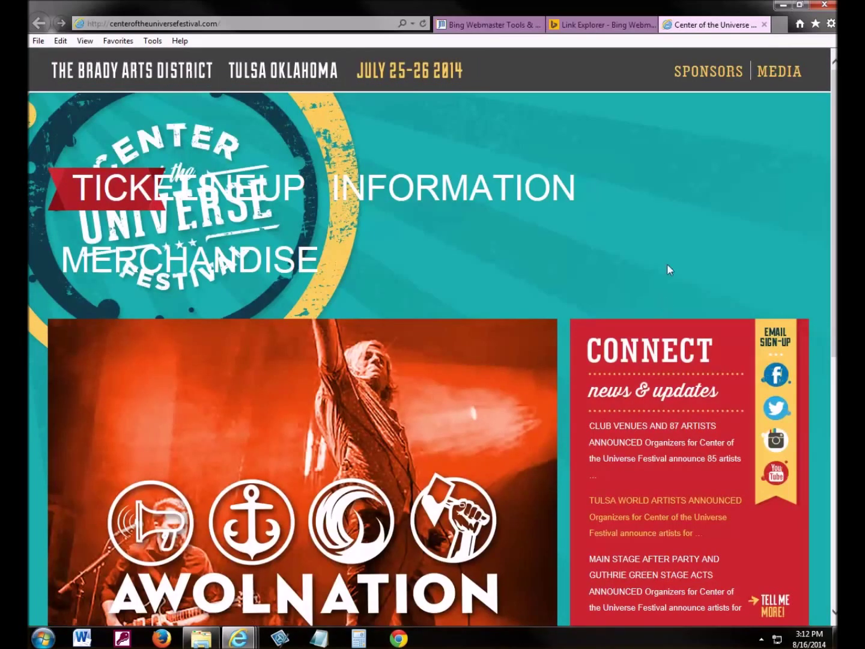
pyautogui.click(764, 24)
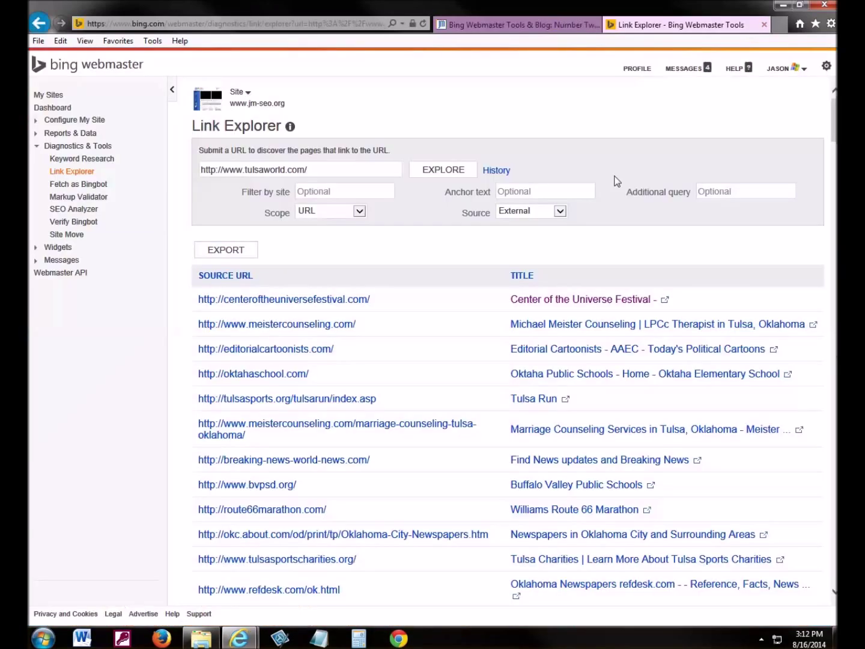
pyautogui.click(308, 307)
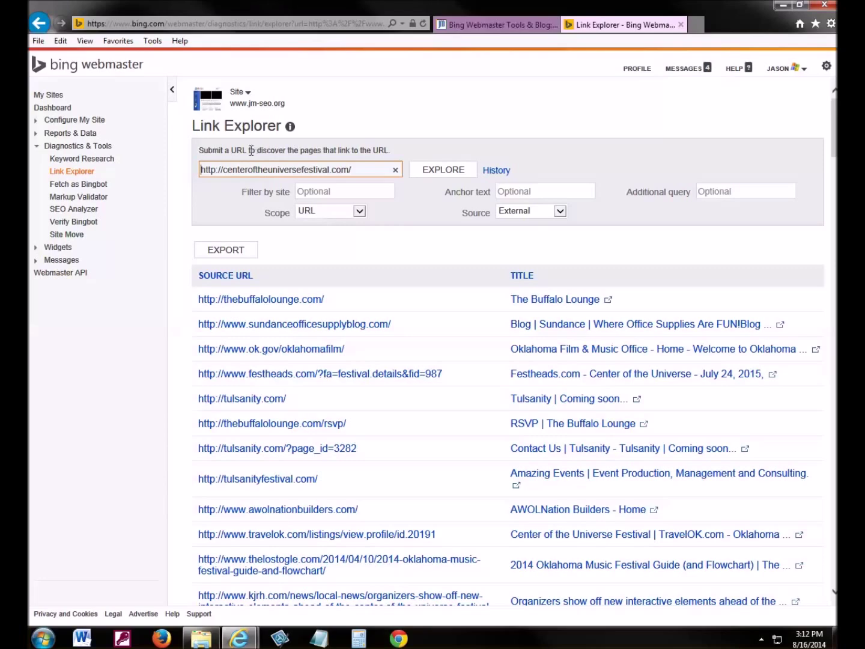
pyautogui.click(72, 263)
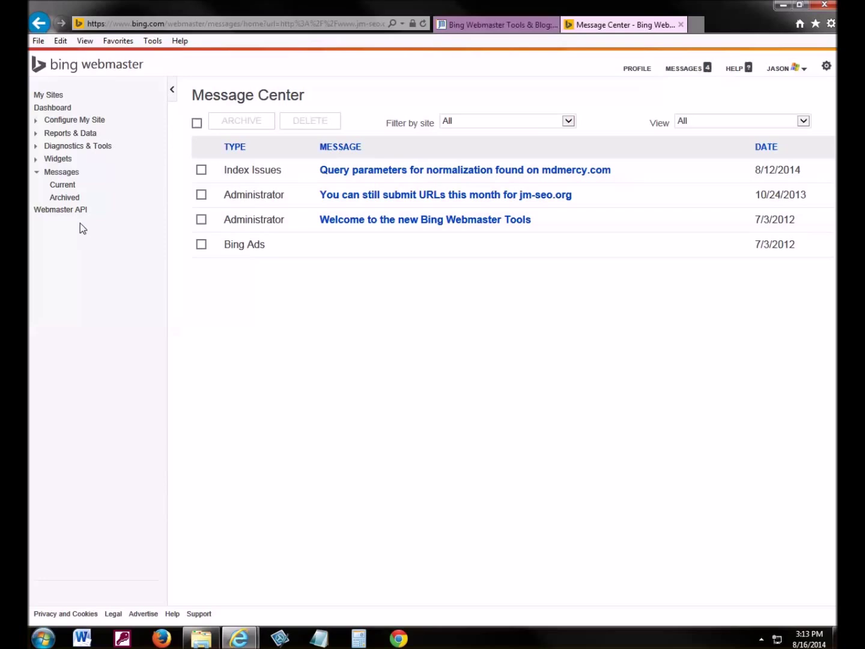
# Switch back to the jm-seotips.org blog article
pyautogui.click(481, 26)
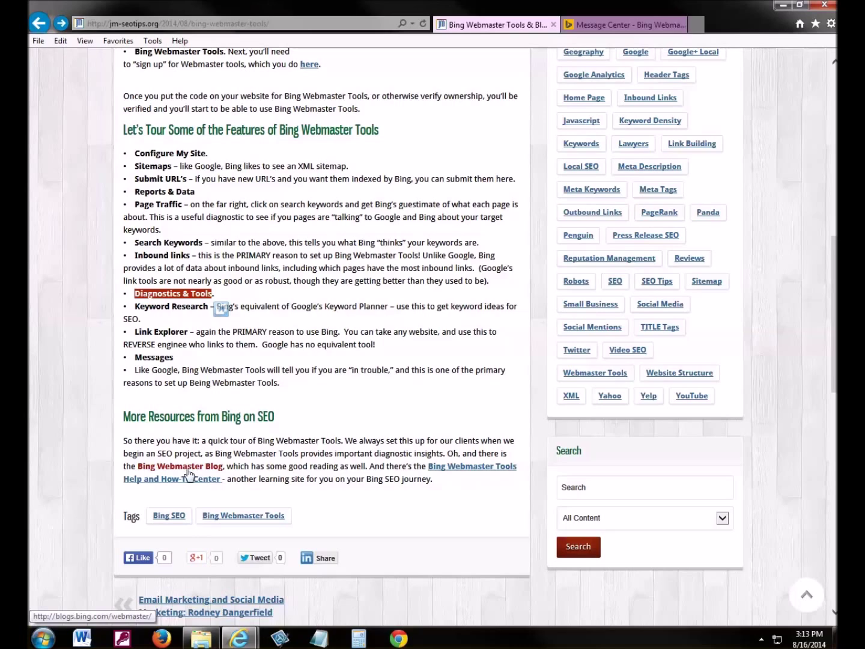
# Bring up the link menu for the Help and How-To Center link in More Resources
pyautogui.rightClick(457, 469)
# Open the Help & How-To Center in a new tab, view it, and return to the blog
pyautogui.click(499, 218)
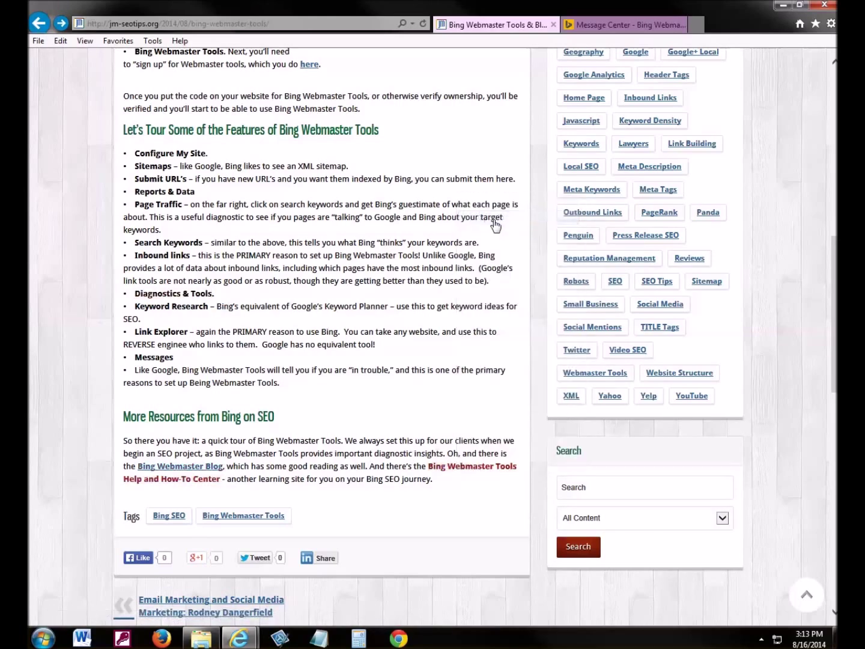
pyautogui.click(670, 25)
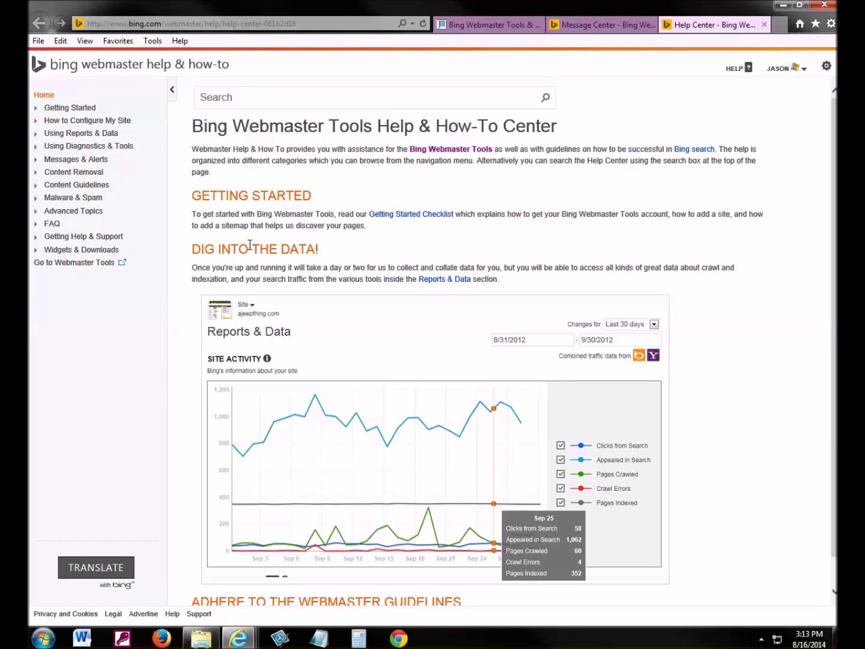
pyautogui.click(468, 30)
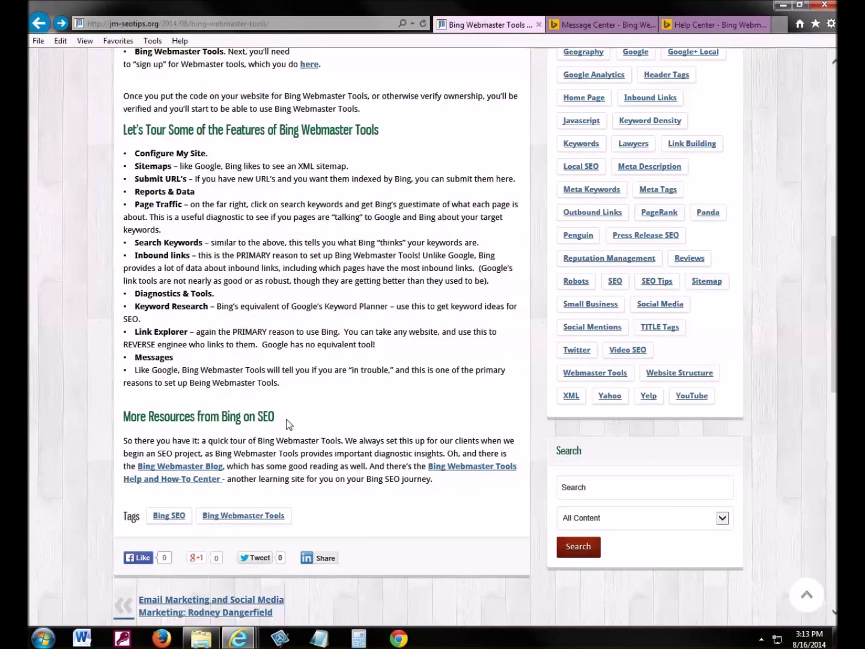
# Scroll to the top and select the title 'Bing Webmaster Tools & Blog: Number Two Tries Harder!'
pyautogui.scroll(10, 286, 424)
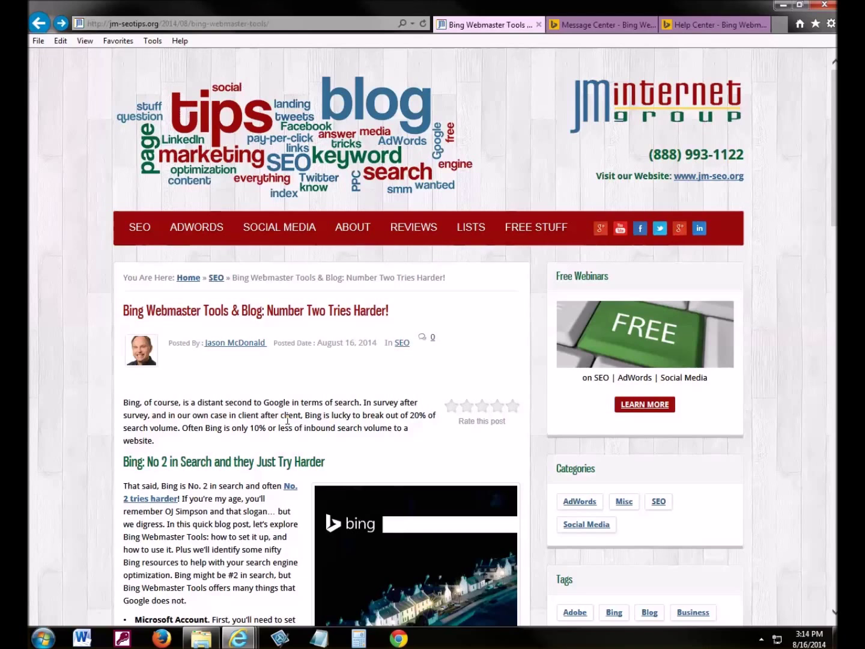
pyautogui.moveTo(123, 311); pyautogui.dragTo(395, 307)
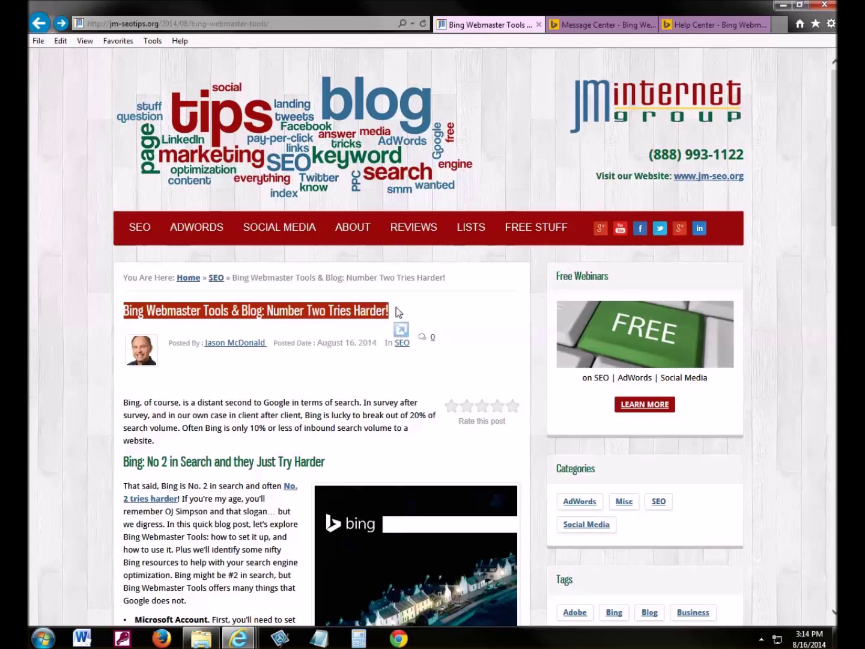